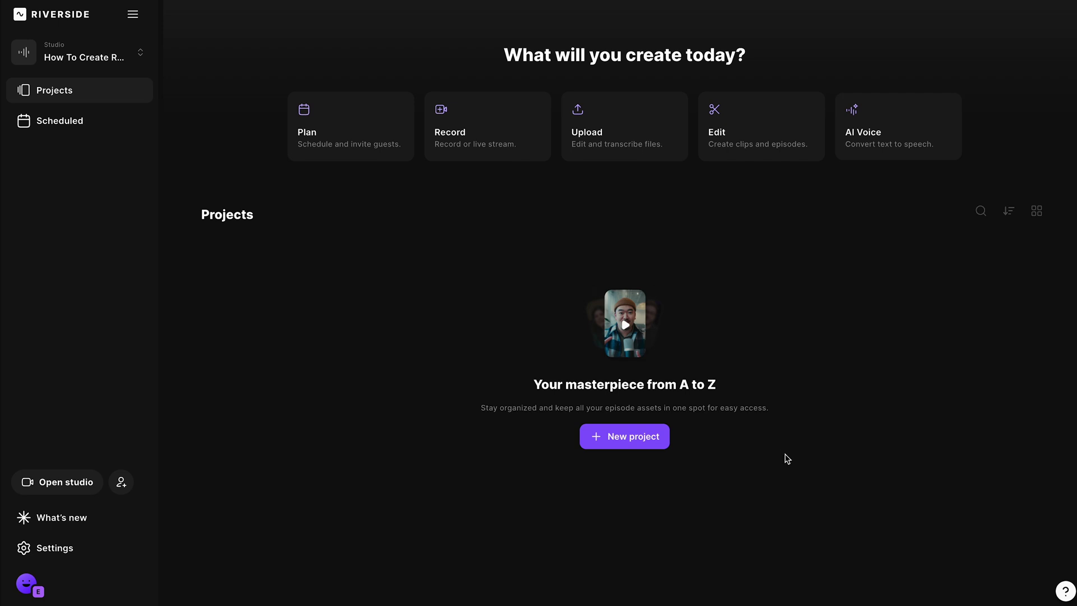
# Start a new studio from the studio list, then cancel without creating it
pyautogui.click(138, 52)
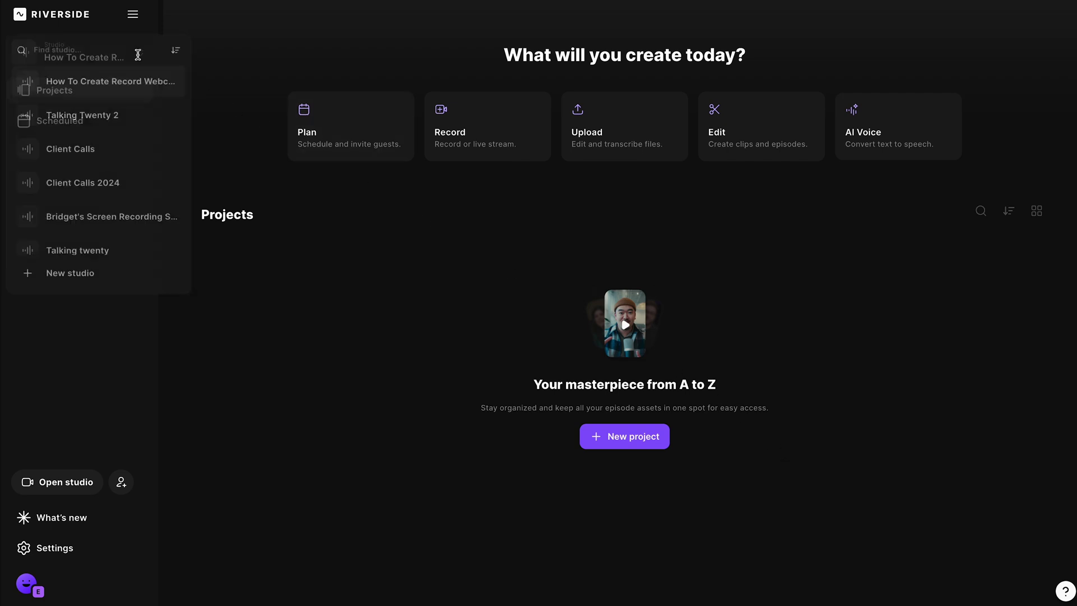
pyautogui.click(116, 287)
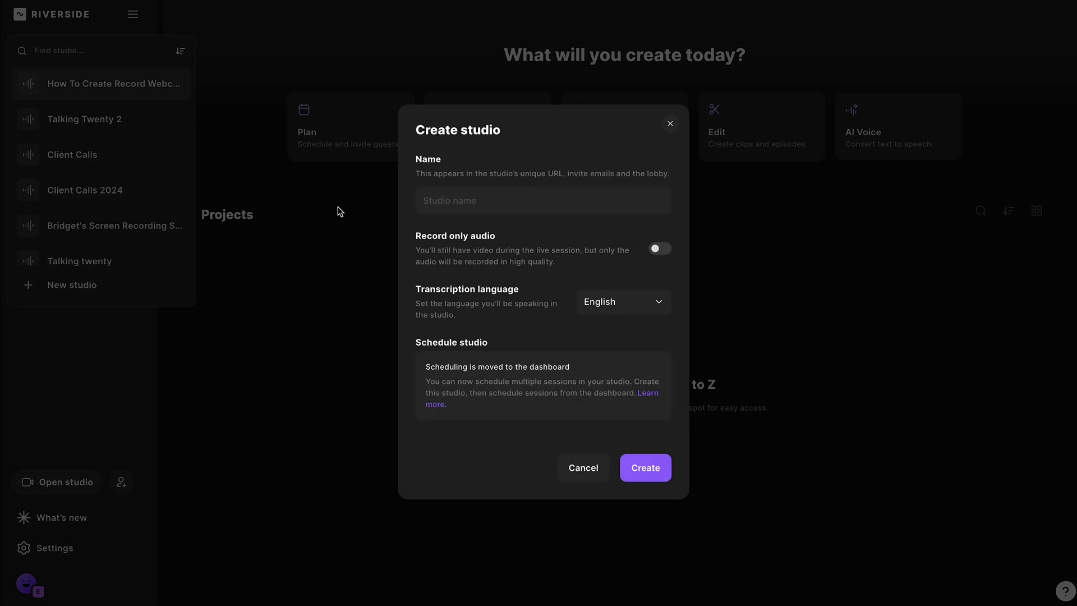
pyautogui.click(495, 200)
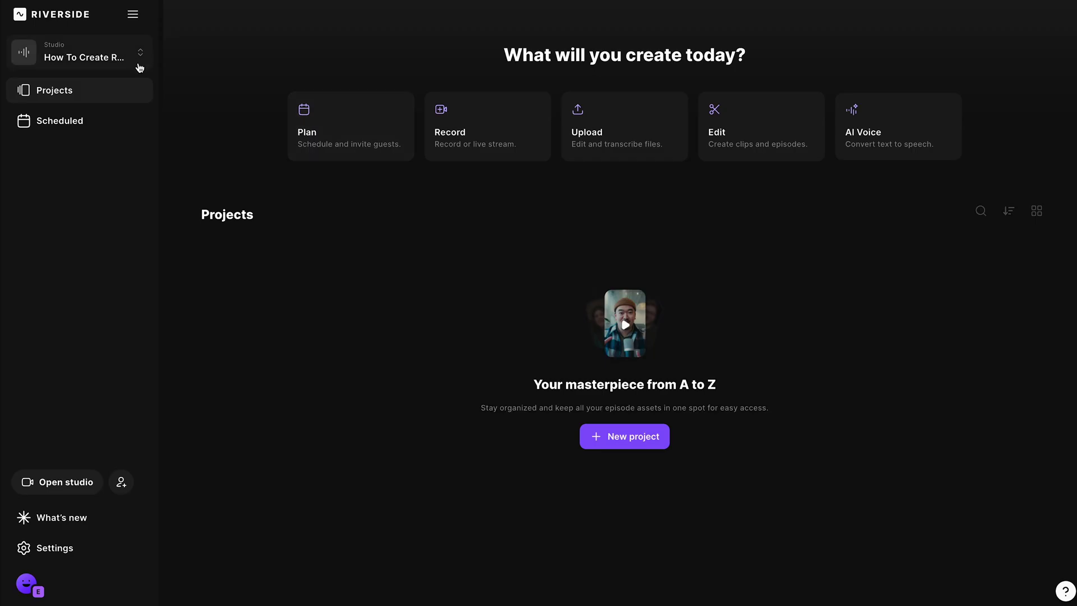
# Enter the 'How To Create Record Webcam & Screen' studio's camera-and-mic lobby from the Record card
pyautogui.click(139, 53)
pyautogui.click(405, 260)
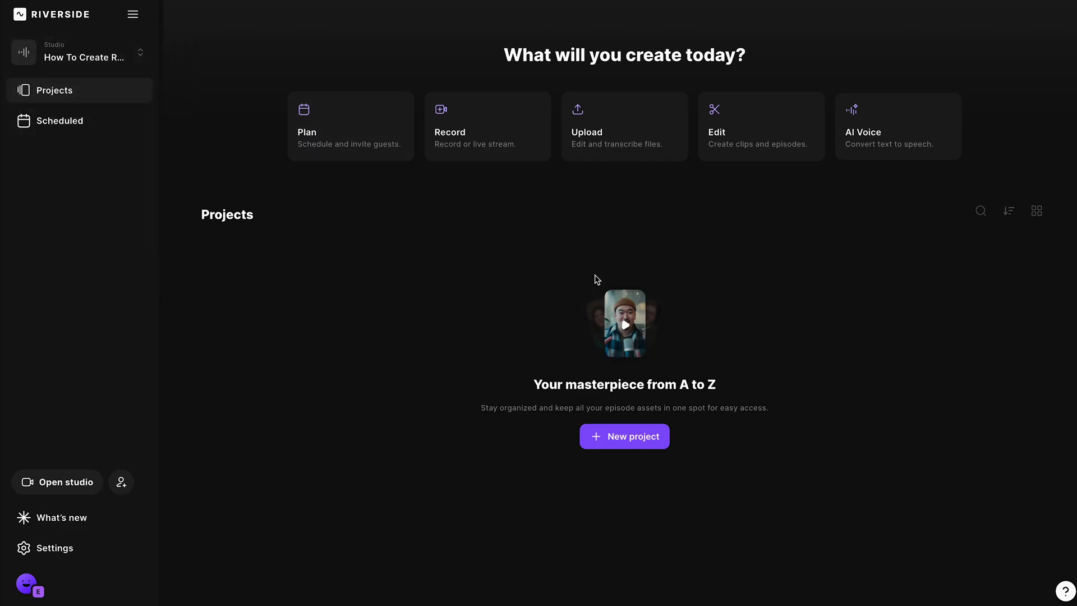
pyautogui.click(482, 140)
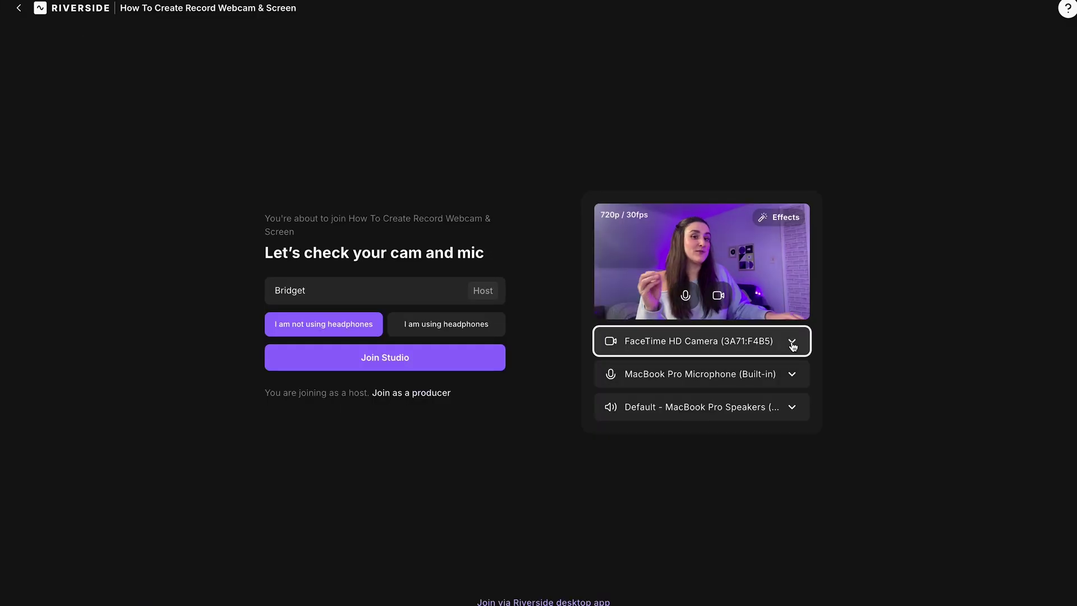
# Review the camera, mic and speaker lists, keeping FaceTime HD Camera and MacBook Pro Microphone, then join as host
pyautogui.click(792, 343)
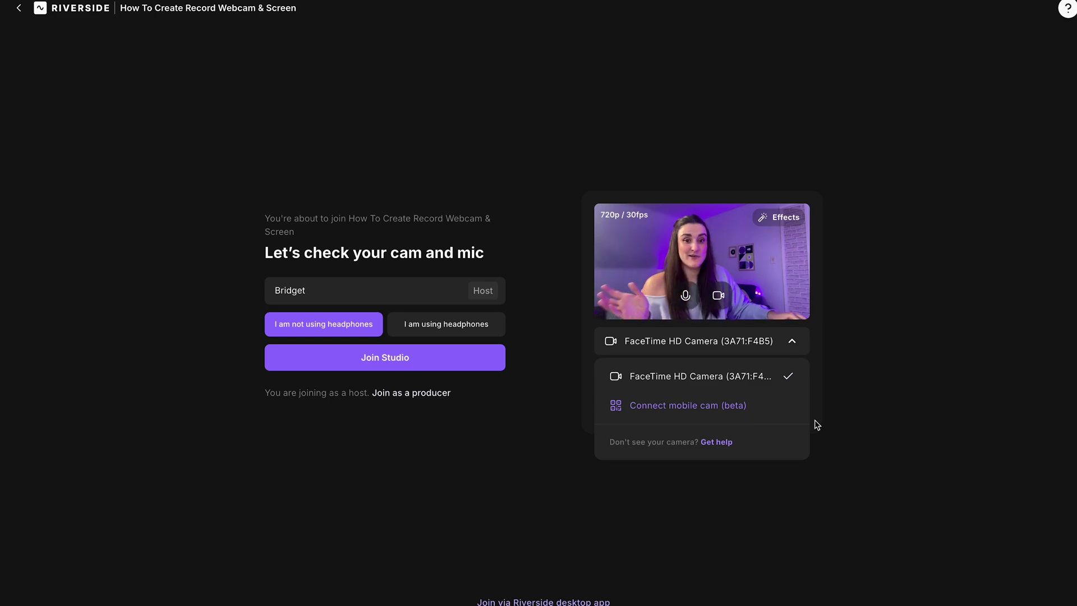
pyautogui.click(764, 408)
pyautogui.click(632, 193)
pyautogui.click(793, 375)
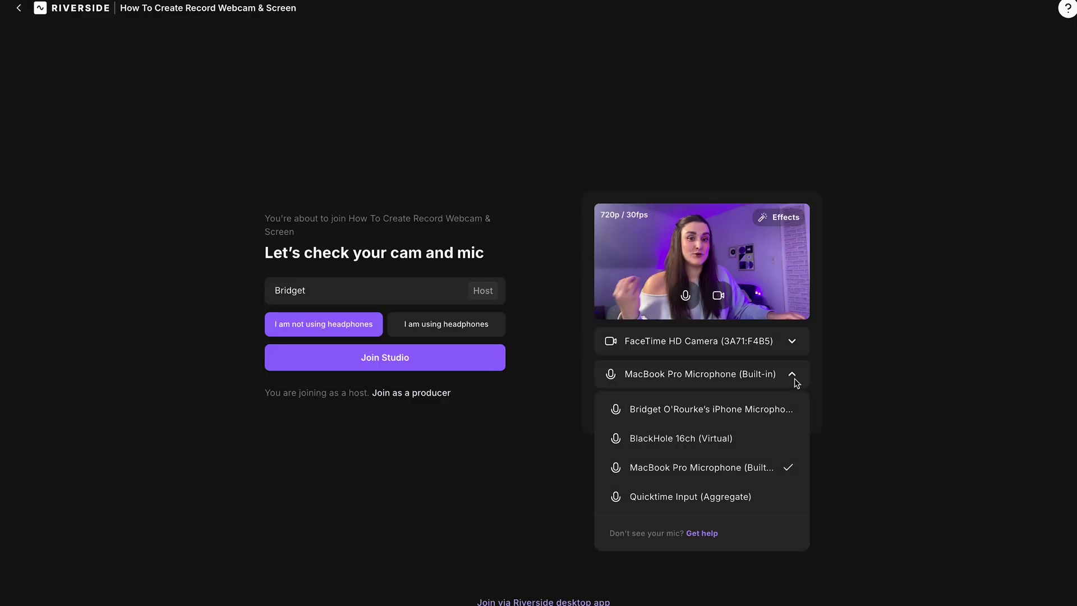
pyautogui.click(793, 376)
pyautogui.click(801, 410)
pyautogui.click(802, 412)
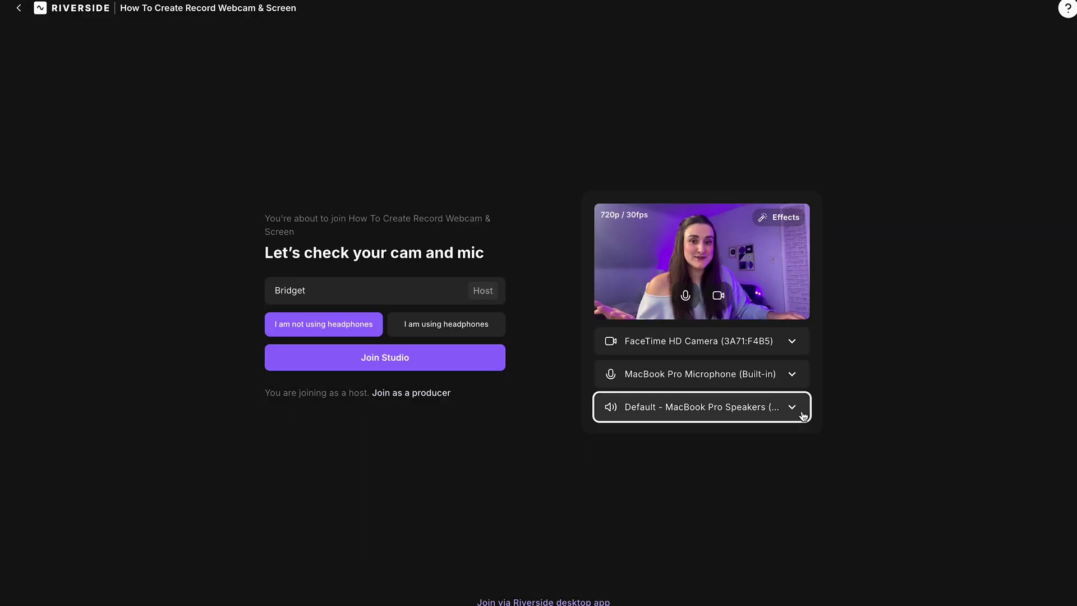
pyautogui.click(410, 357)
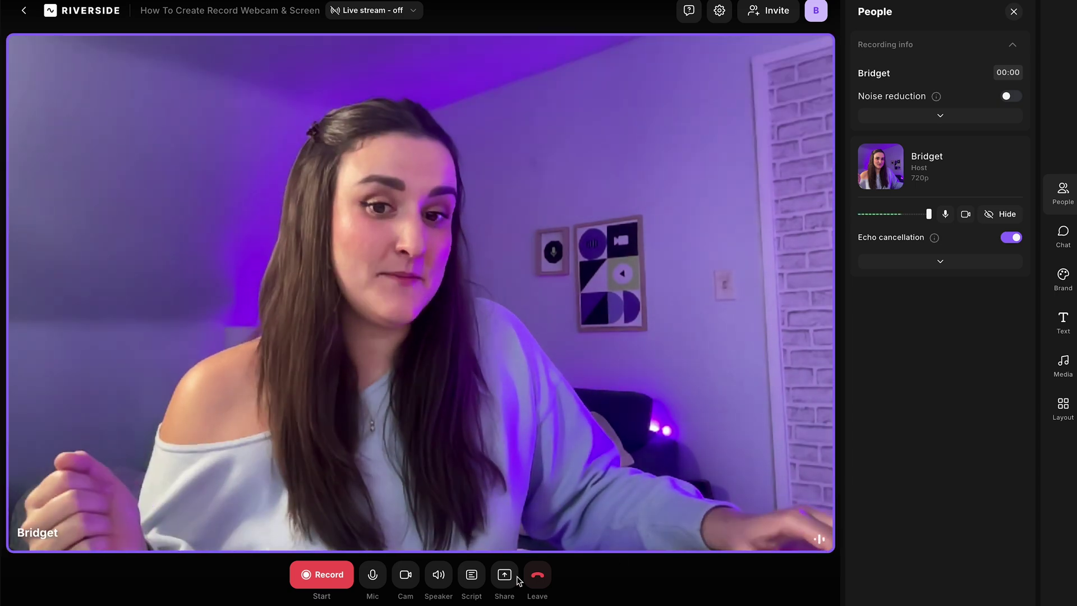
# Start a screen share and browse the Window and Entire Screen choices, with Screen 1 selected
pyautogui.click(505, 575)
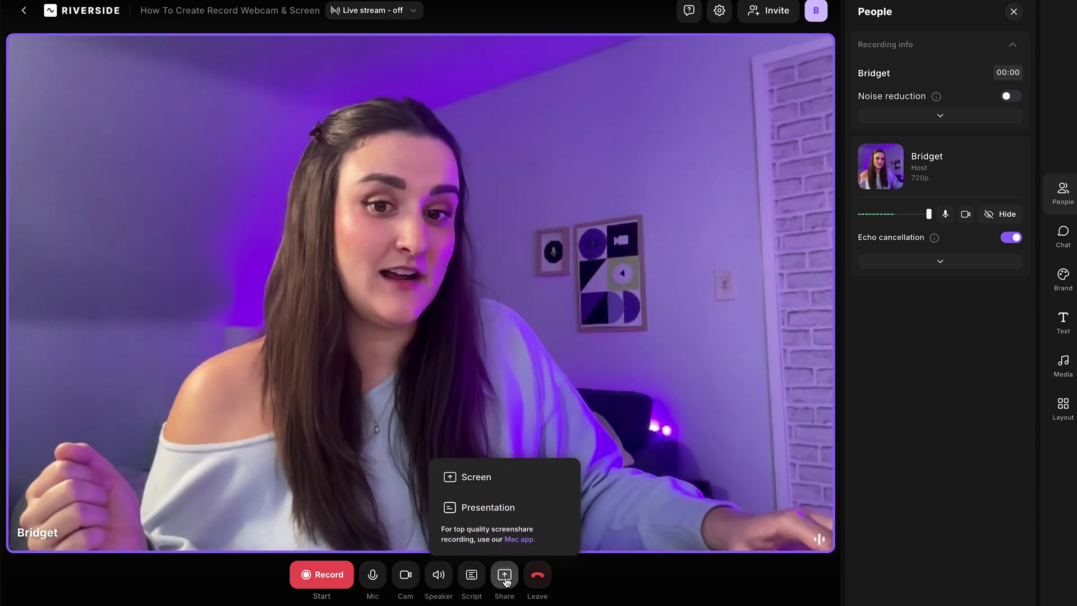
pyautogui.click(514, 491)
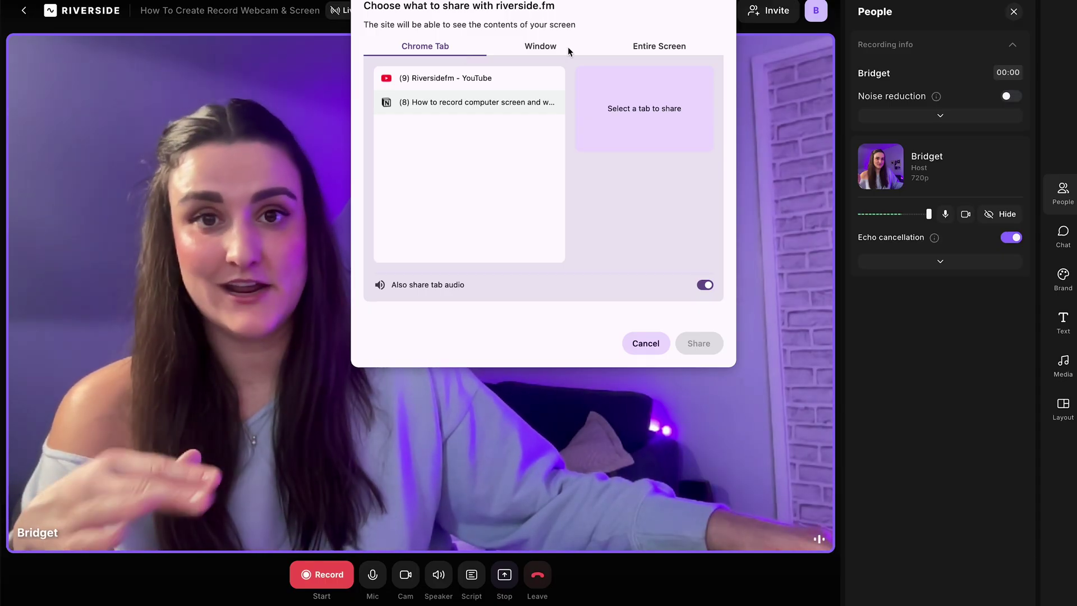
pyautogui.click(568, 47)
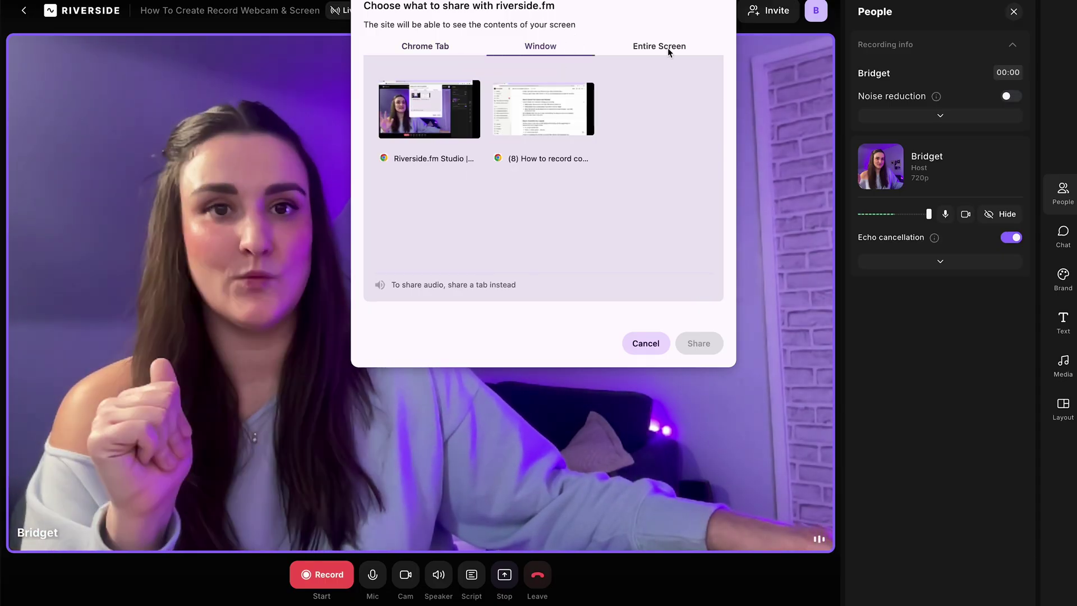
pyautogui.click(665, 47)
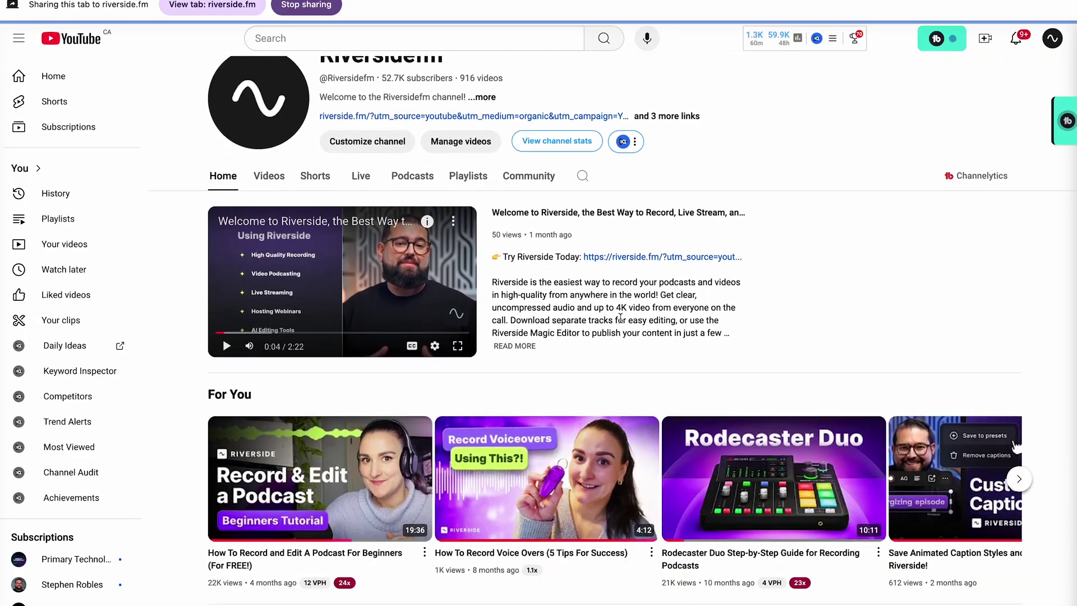
# Share the YouTube channel tab to the stage and start recording the session
pyautogui.scroll(-4, 621, 318)
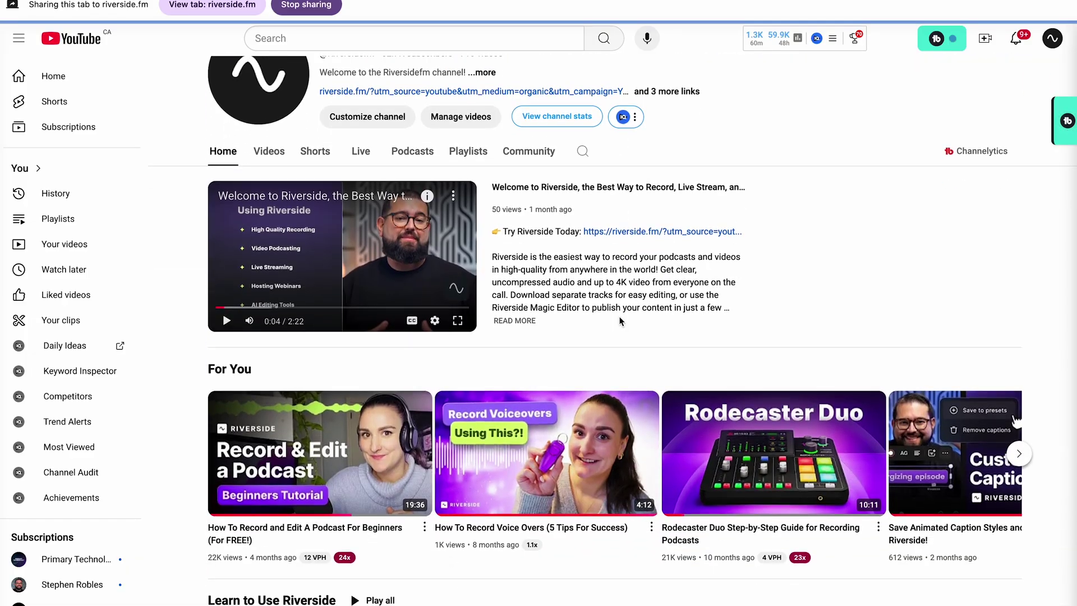
pyautogui.scroll(3, 620, 320)
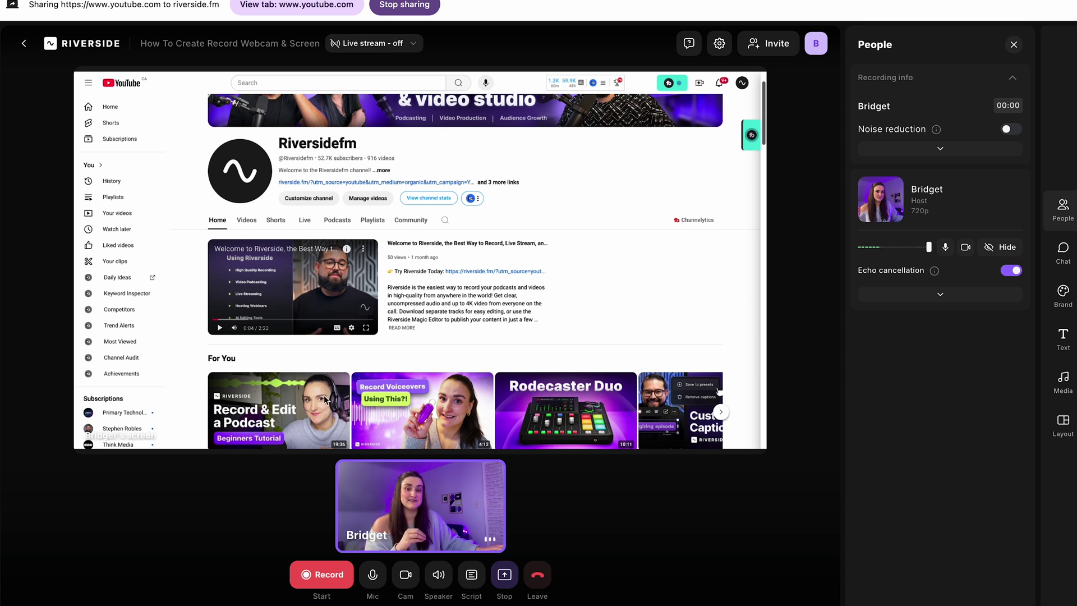
pyautogui.click(325, 578)
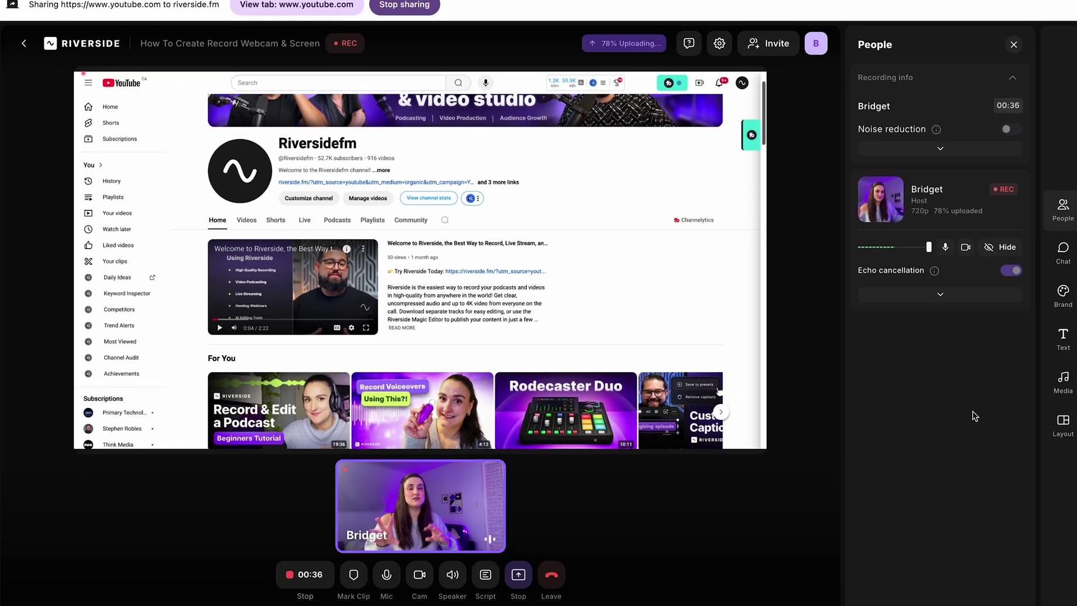
# Switch the stage layout to Full screen, then Picture in picture, then back to Split screen
pyautogui.click(1062, 428)
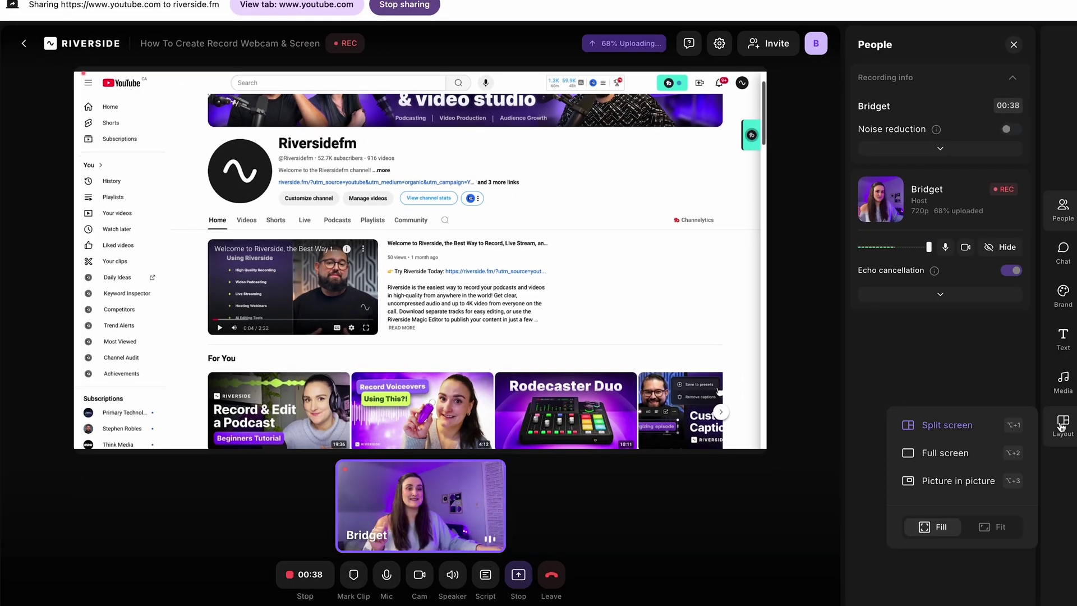
pyautogui.click(957, 453)
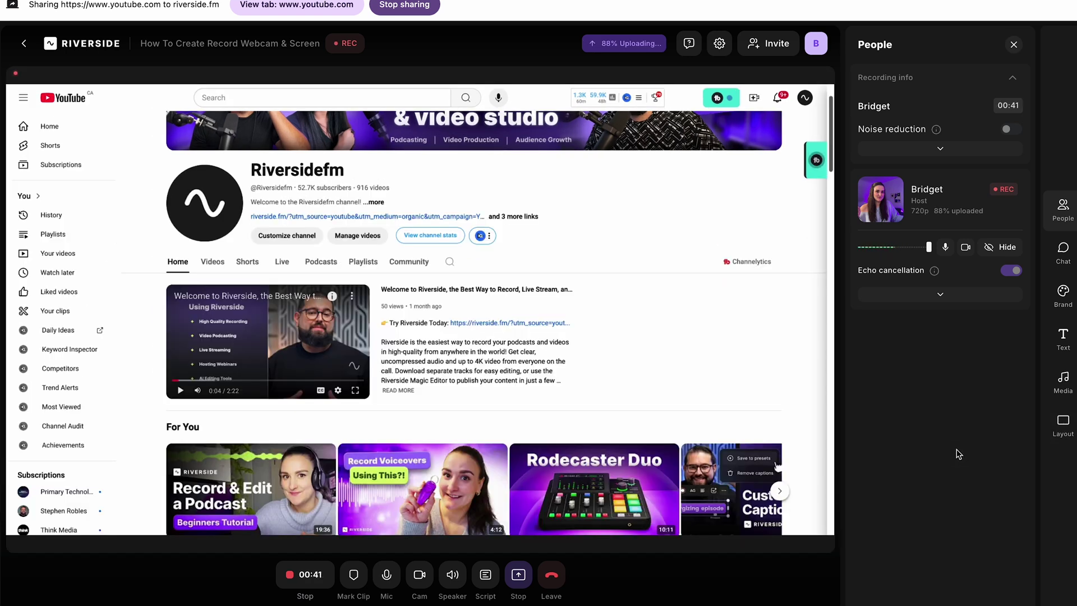
pyautogui.click(1062, 426)
pyautogui.click(964, 482)
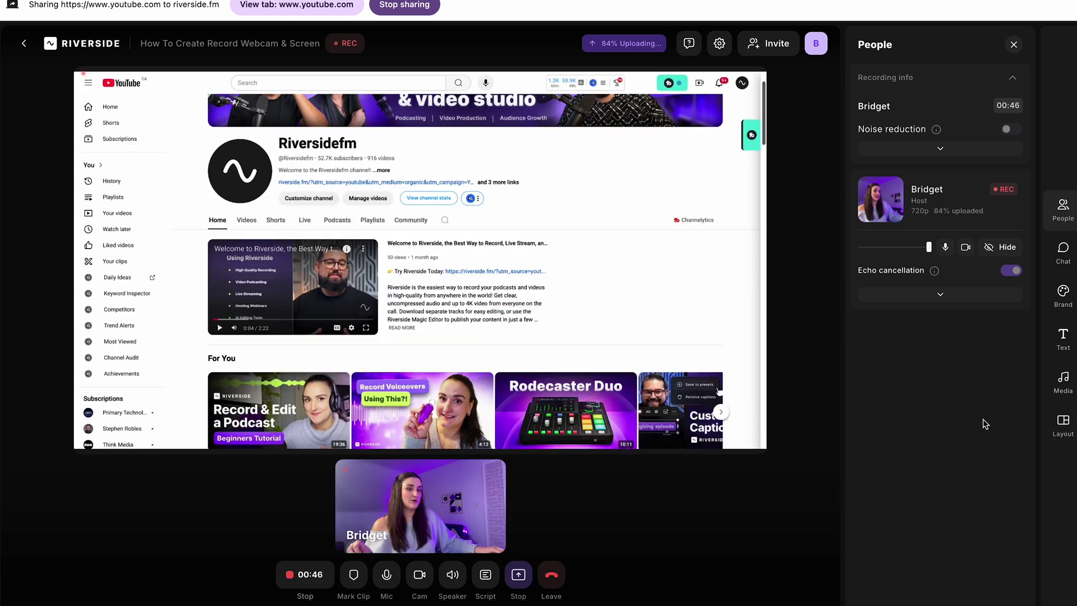
pyautogui.click(982, 424)
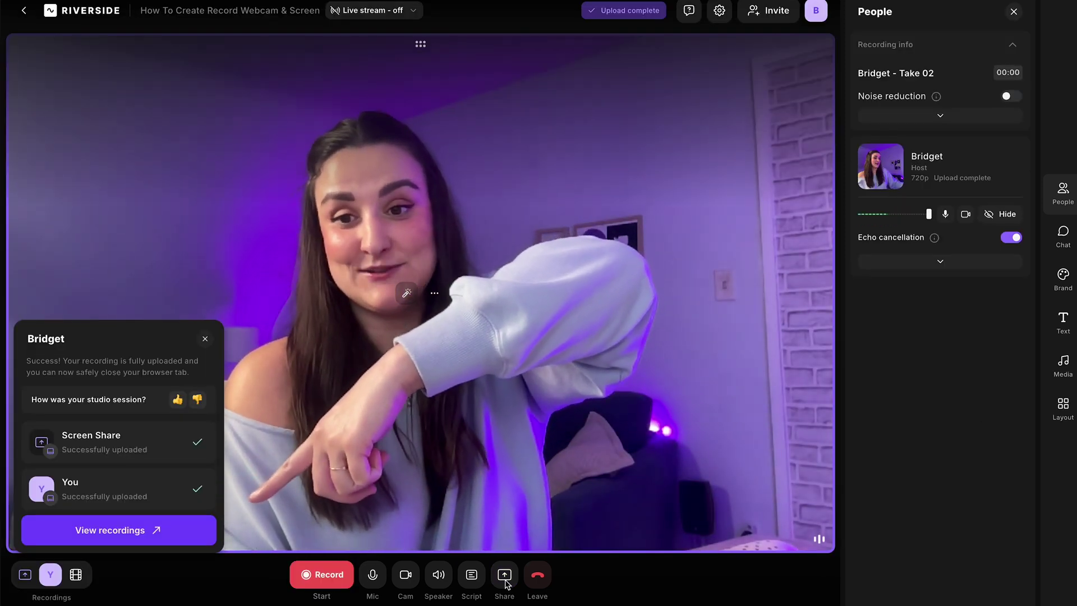
# Open the uploaded recording's page and scroll through its participant, screen-share, camera and transcript files
pyautogui.click(123, 530)
pyautogui.click(368, 293)
pyautogui.scroll(-5, 1042, 224)
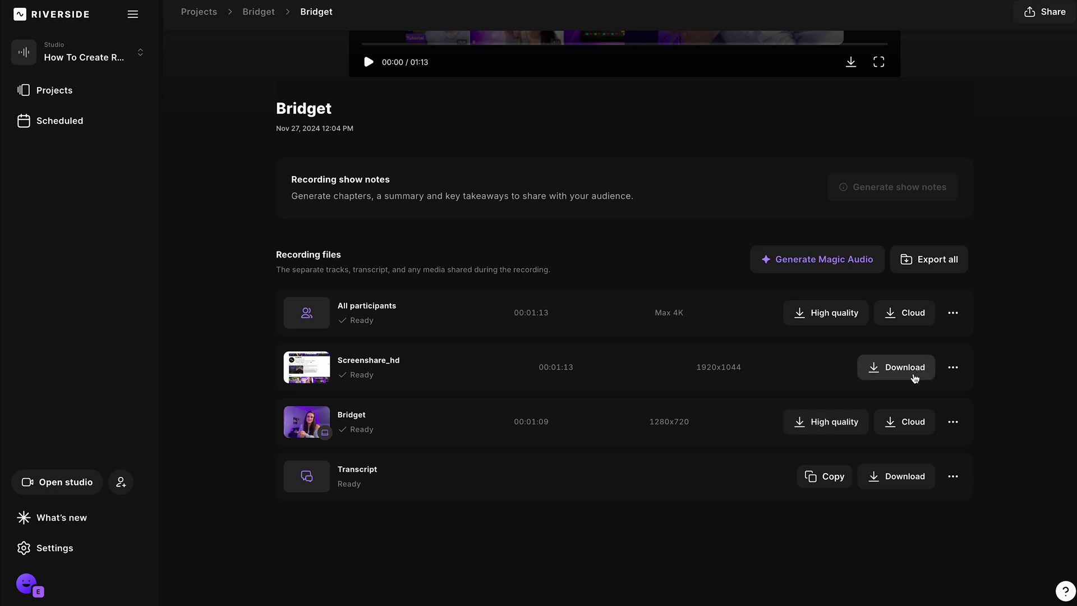
# Open the recording in the editor and delete the opening three transcript paragraphs, cutting 01:13 to 00:35
pyautogui.hotkey('alt', 'Left')
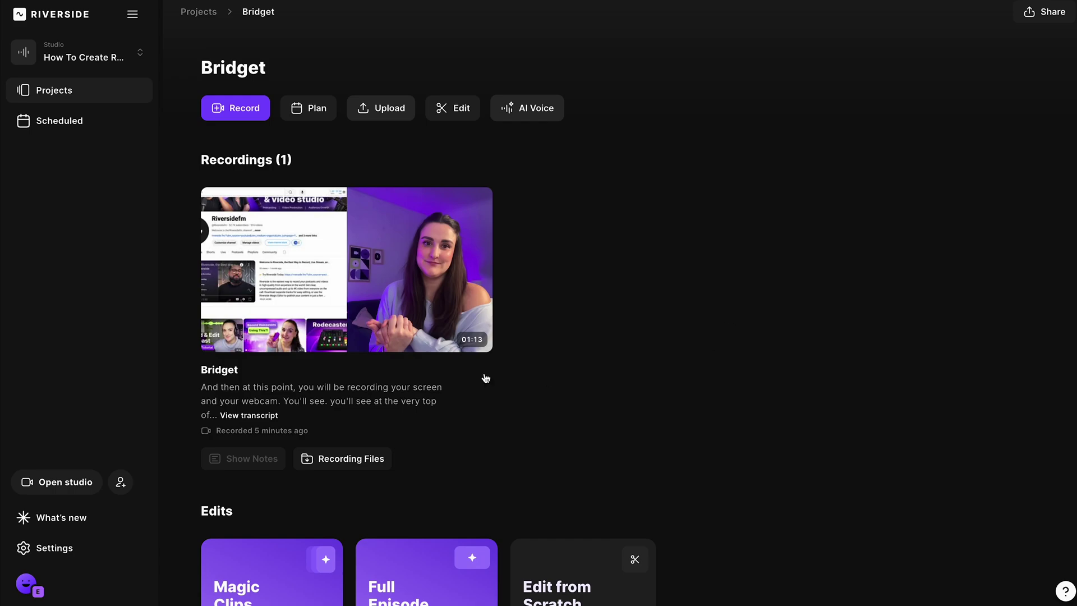
pyautogui.click(307, 270)
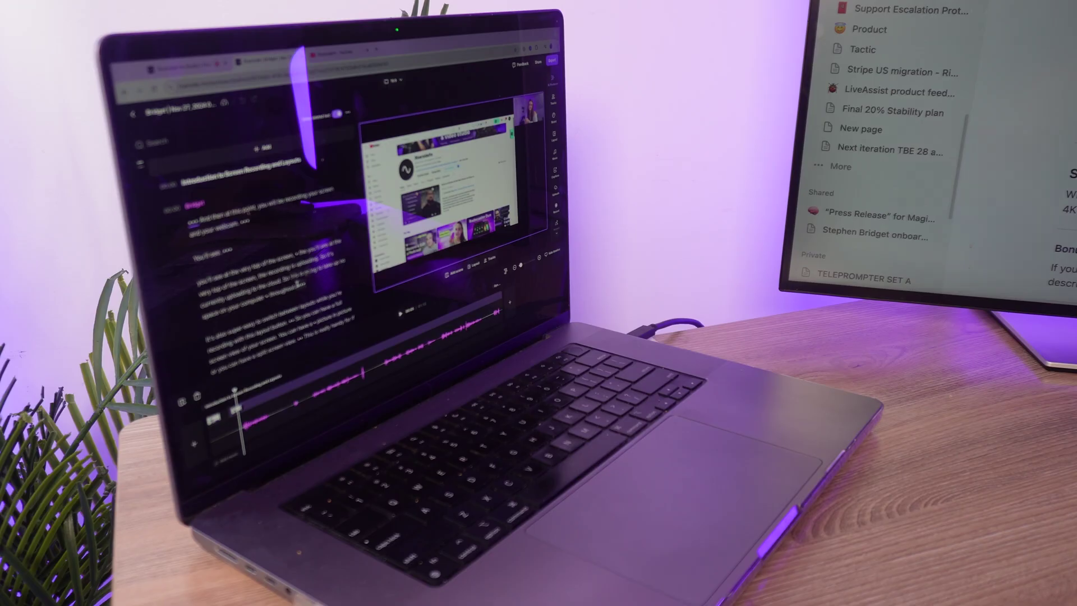
pyautogui.moveTo(306, 284); pyautogui.dragTo(203, 221)
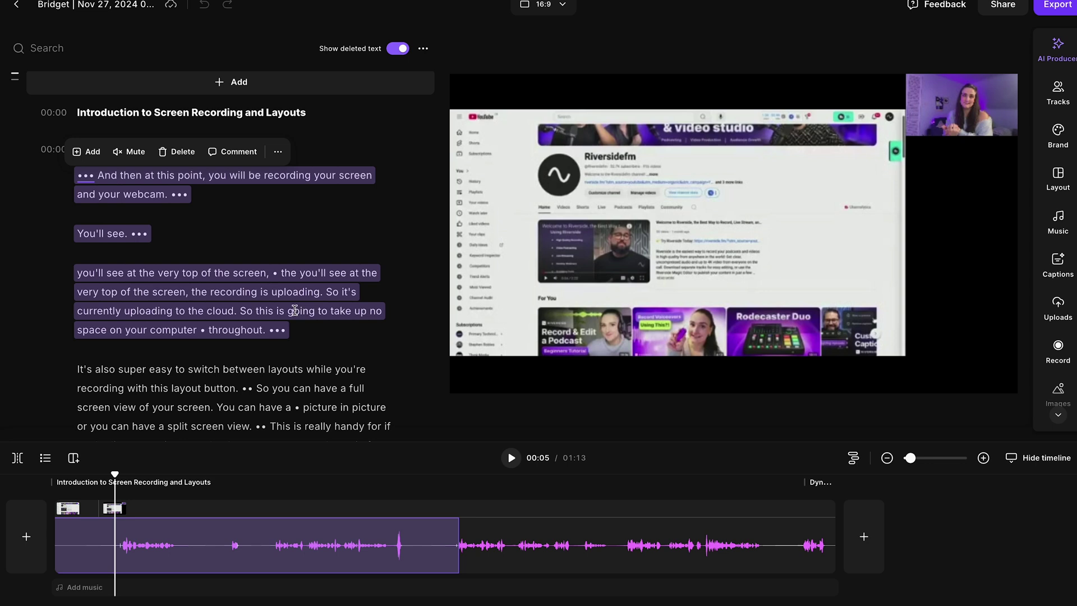
pyautogui.press('Delete')
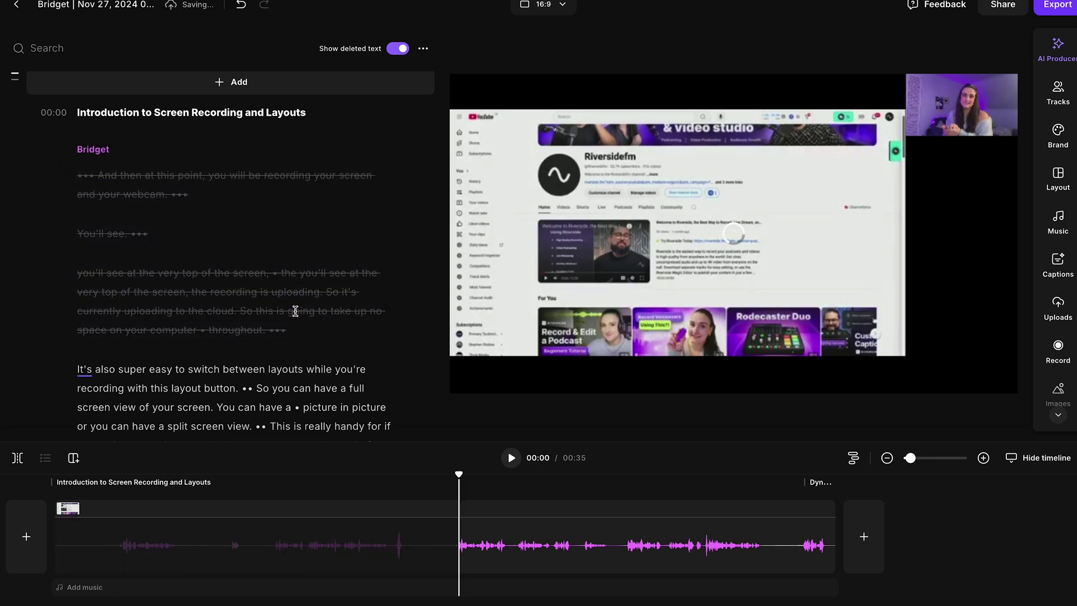
pyautogui.moveTo(324, 361)
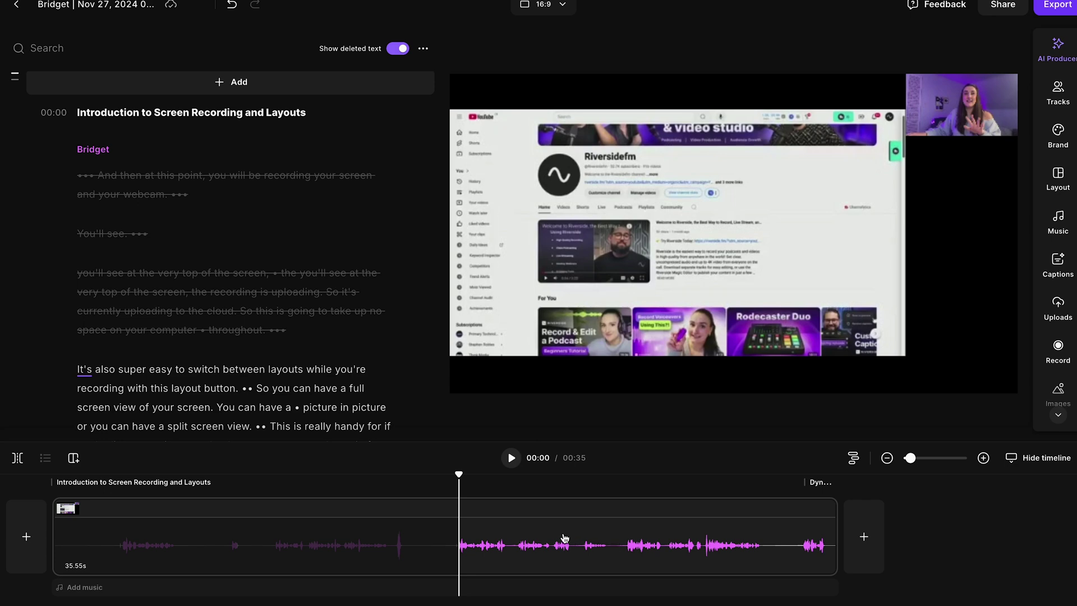
# Add a new scene at 00:04 and set a screen-filling layout with a small camera inset
pyautogui.click(511, 513)
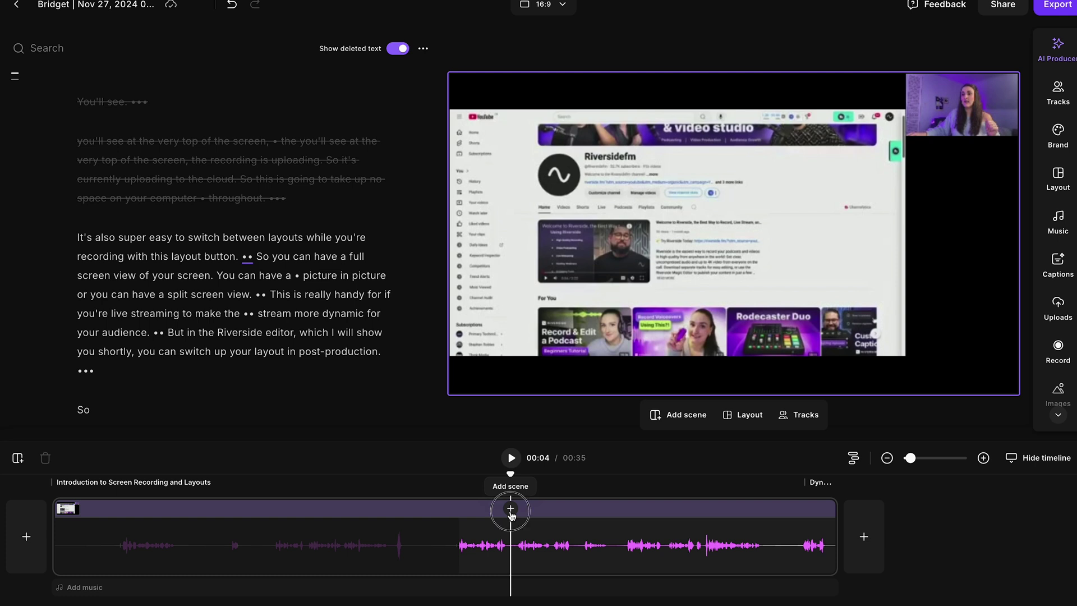
pyautogui.click(511, 509)
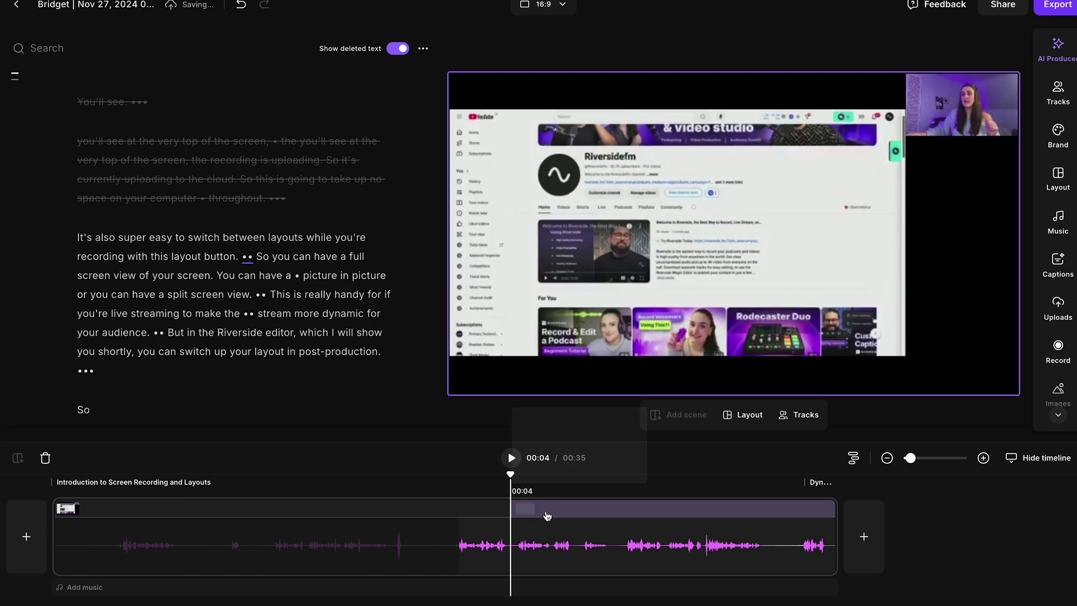
pyautogui.click(1059, 178)
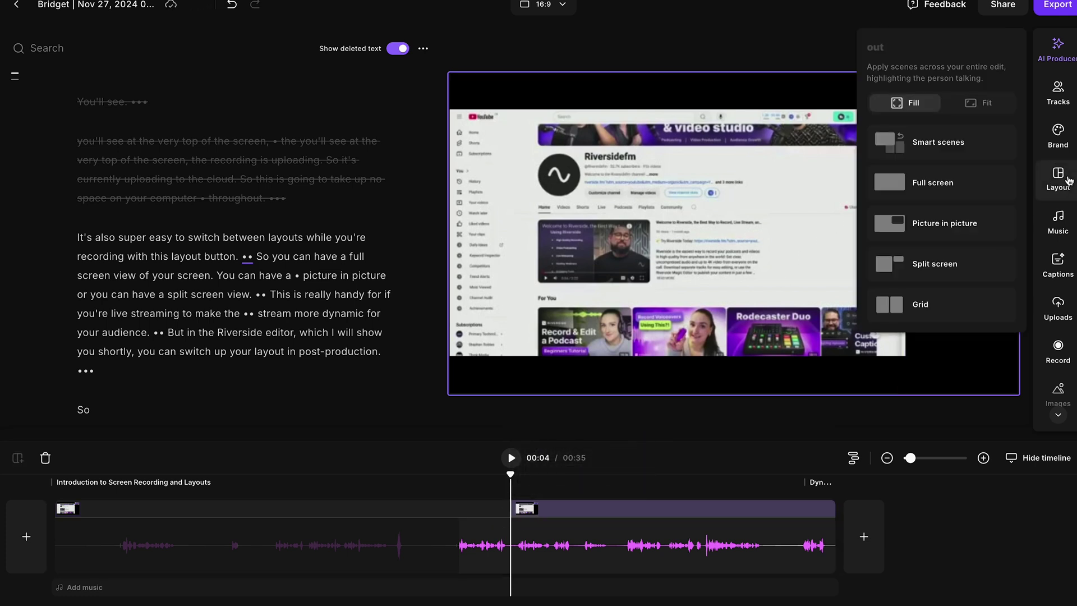
pyautogui.click(1057, 180)
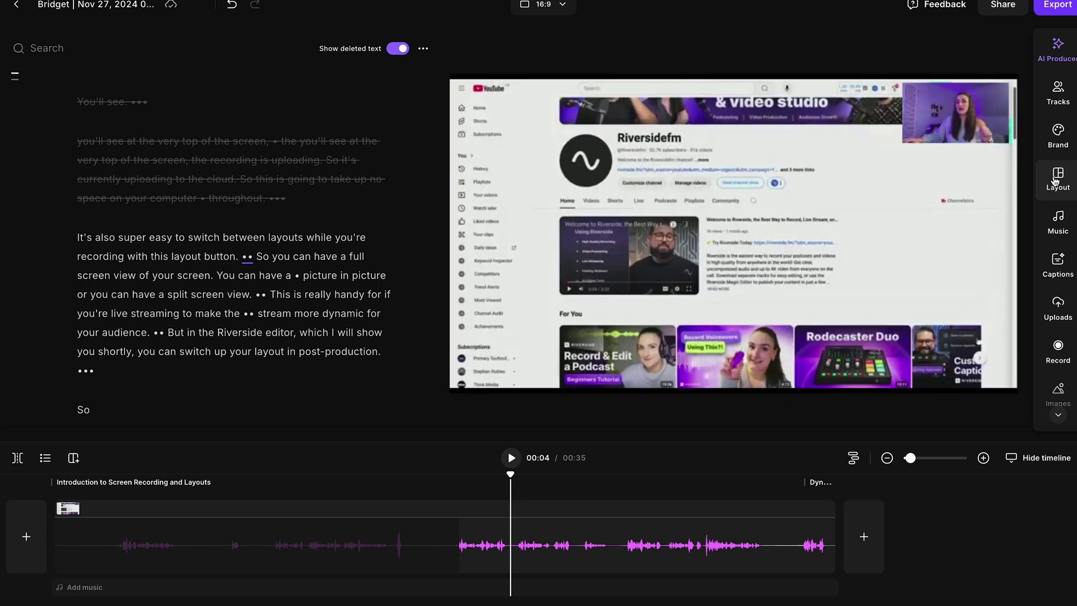
pyautogui.click(1056, 180)
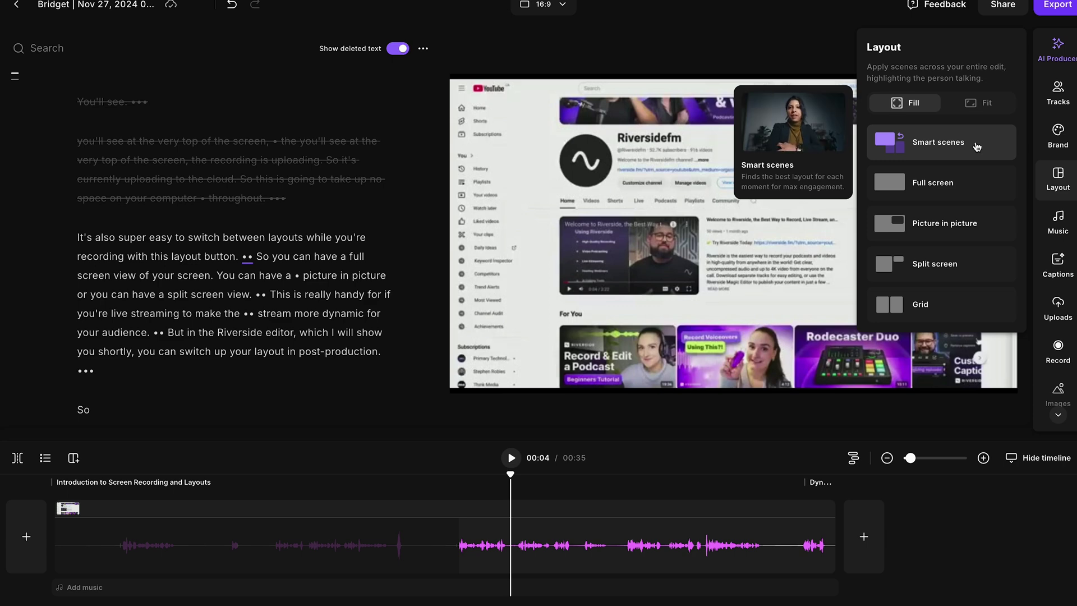
pyautogui.click(1064, 59)
pyautogui.click(1064, 59)
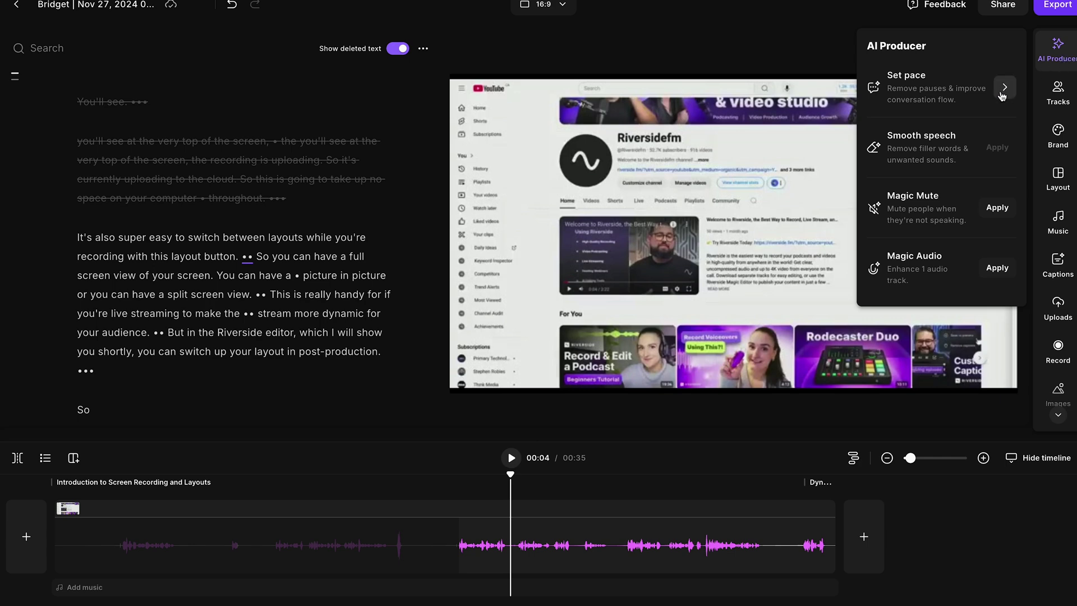
pyautogui.moveTo(1002, 153)
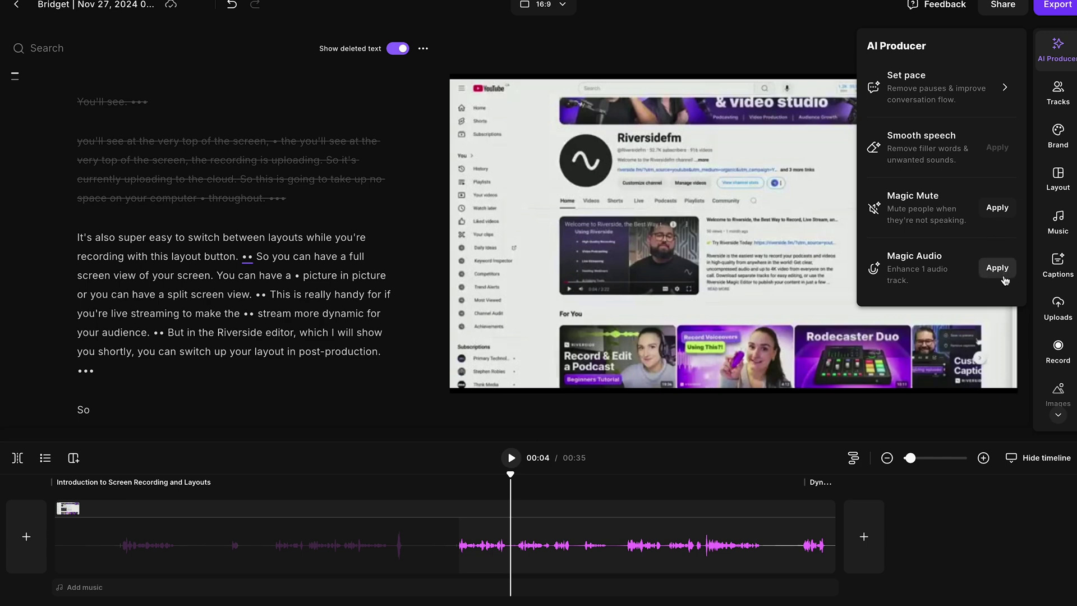
pyautogui.click(1056, 264)
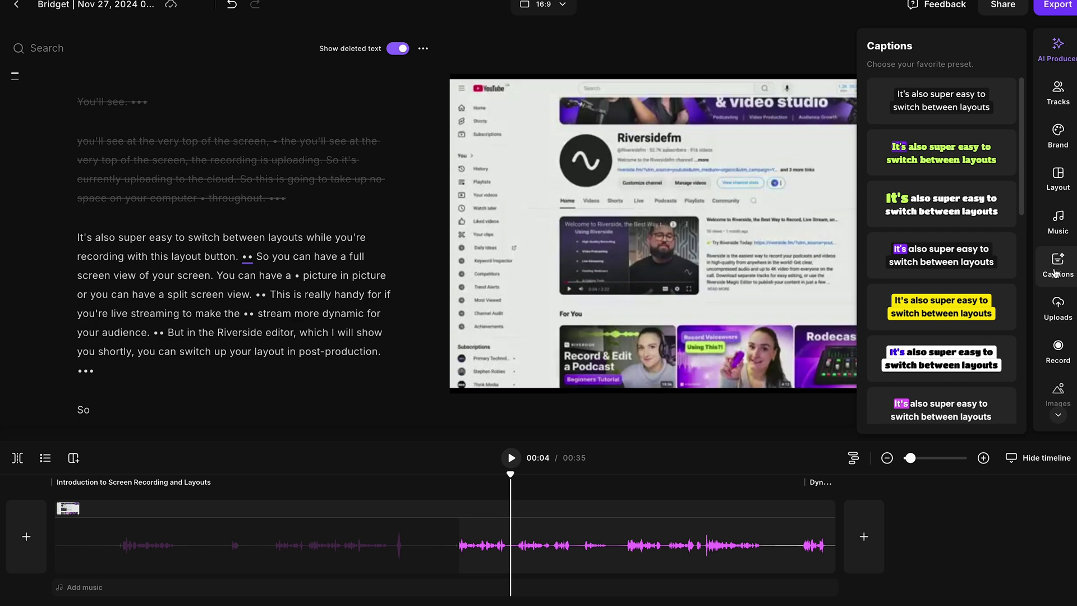
pyautogui.scroll(-1, 1055, 363)
pyautogui.click(1055, 364)
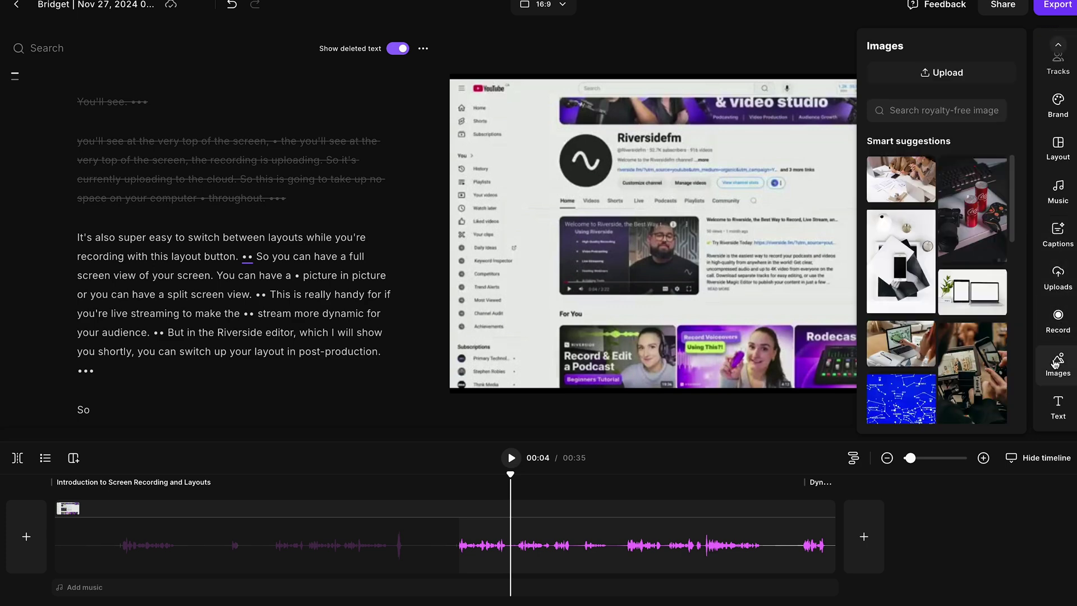
pyautogui.click(1060, 413)
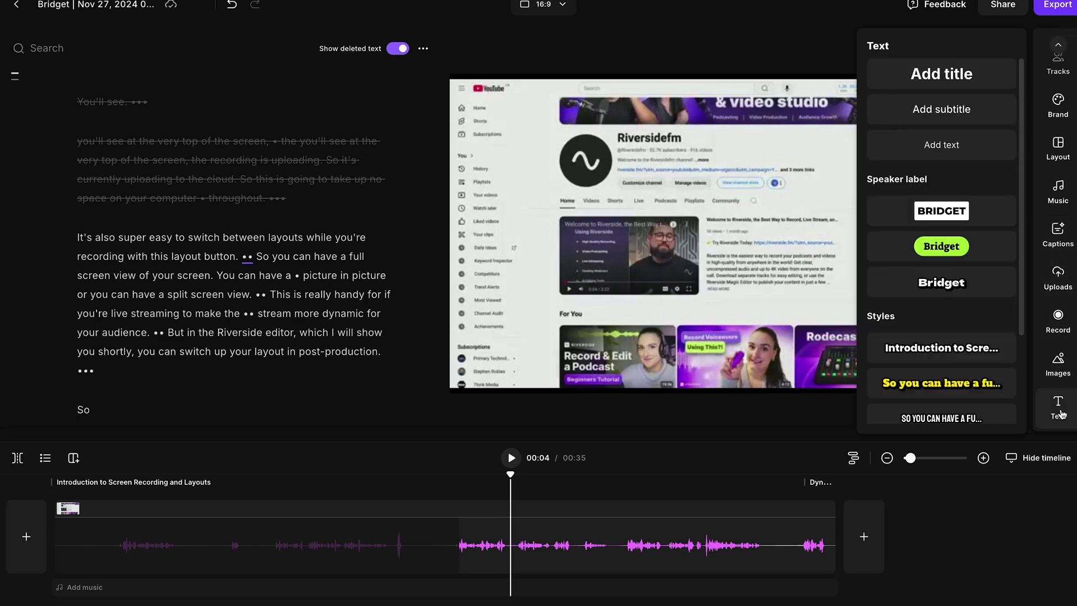
pyautogui.click(1060, 410)
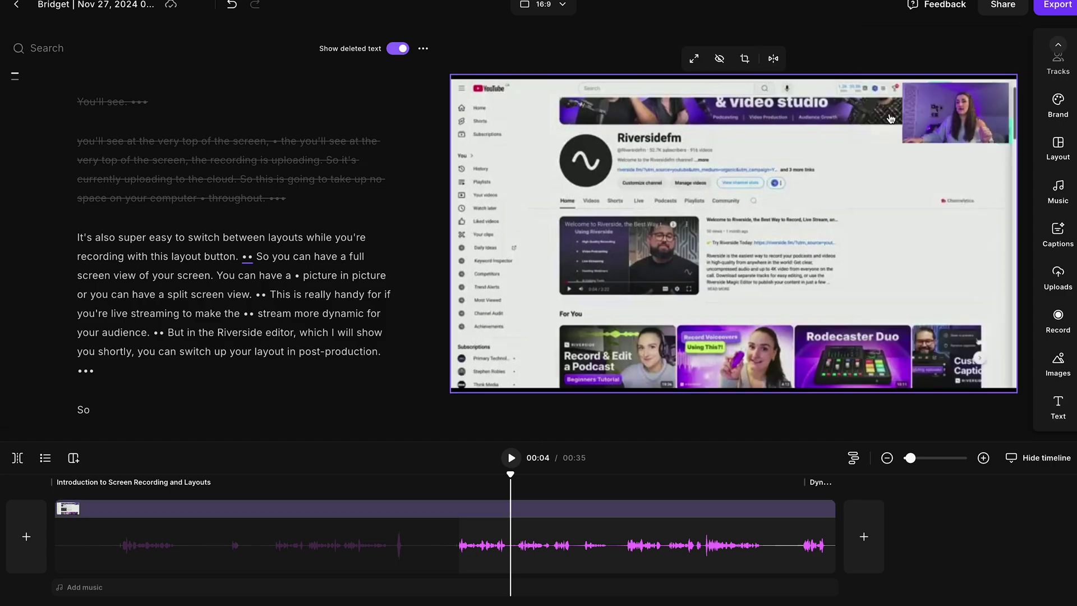
# Export the edit at 2160p 4K video quality without a watermark
pyautogui.click(1056, 8)
pyautogui.click(1062, 108)
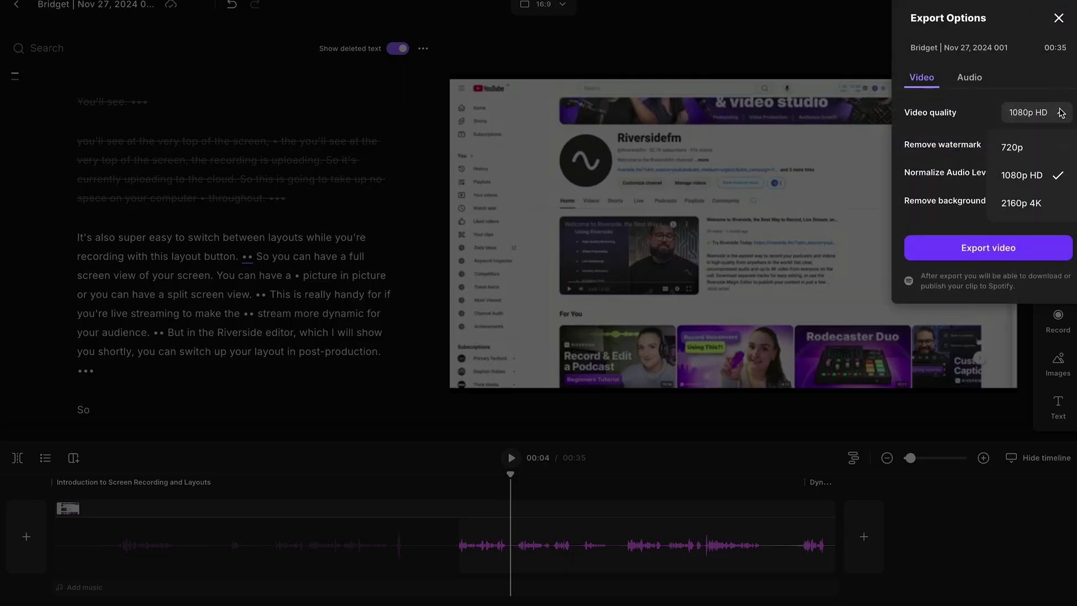
pyautogui.click(1060, 208)
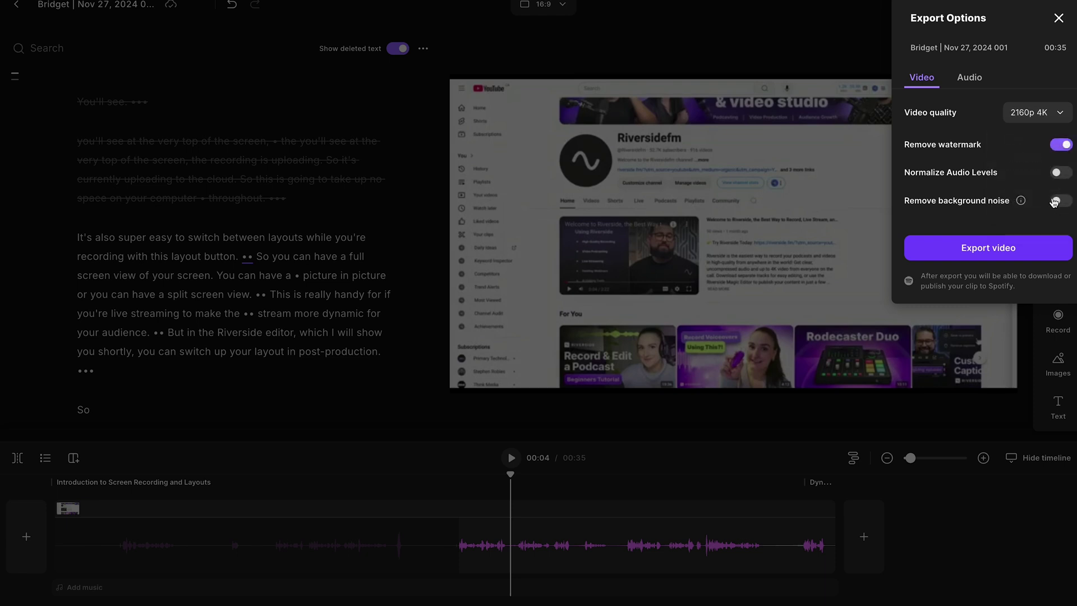
pyautogui.click(986, 250)
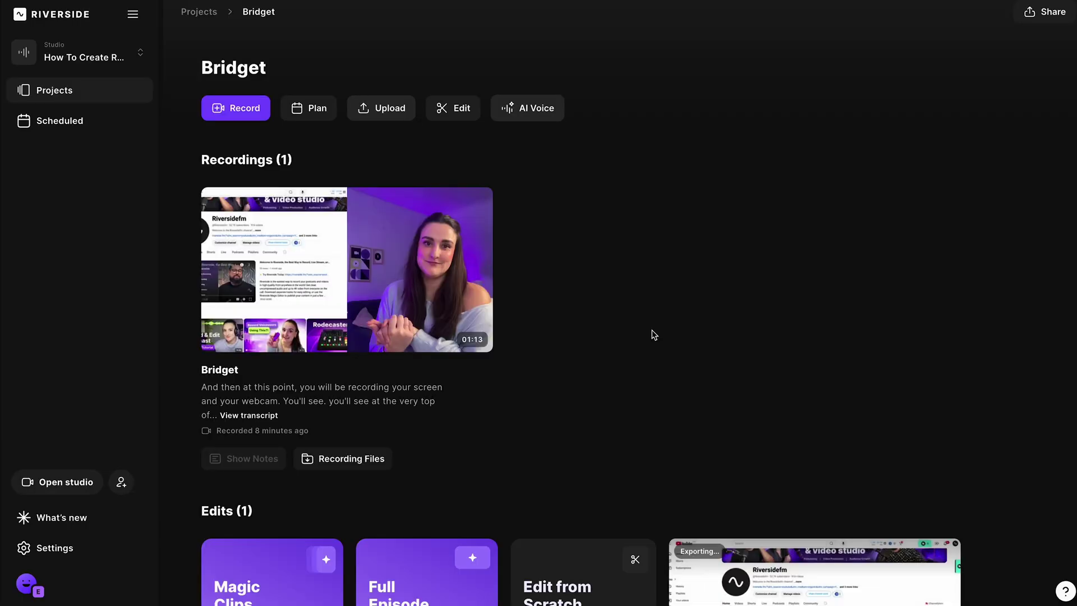
# Open the exported edit's preview under Edits and download the video to the Downloads folder
pyautogui.scroll(-3, 655, 337)
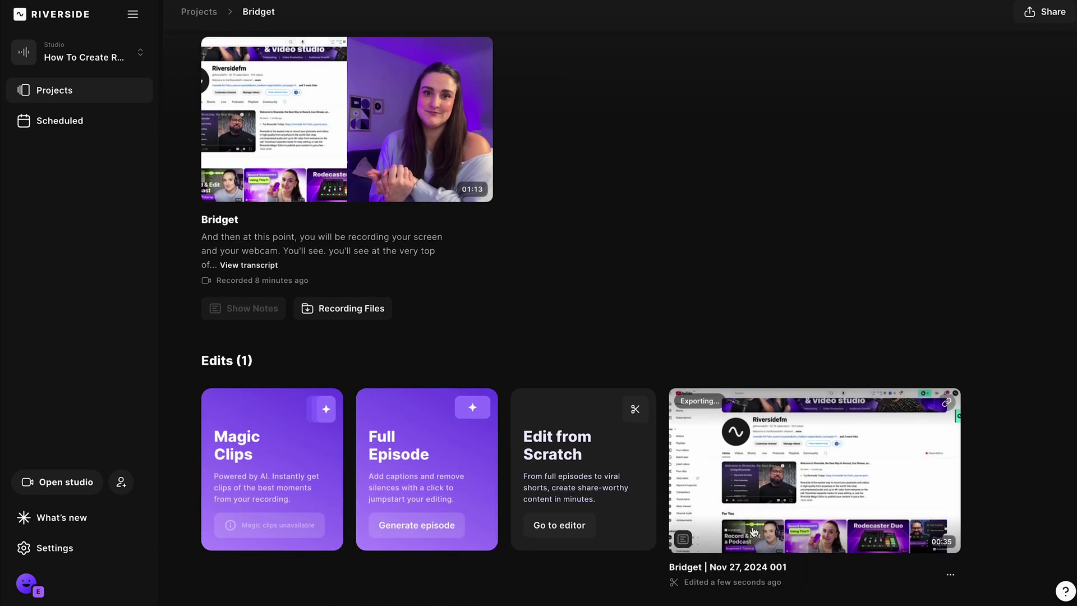
pyautogui.click(974, 84)
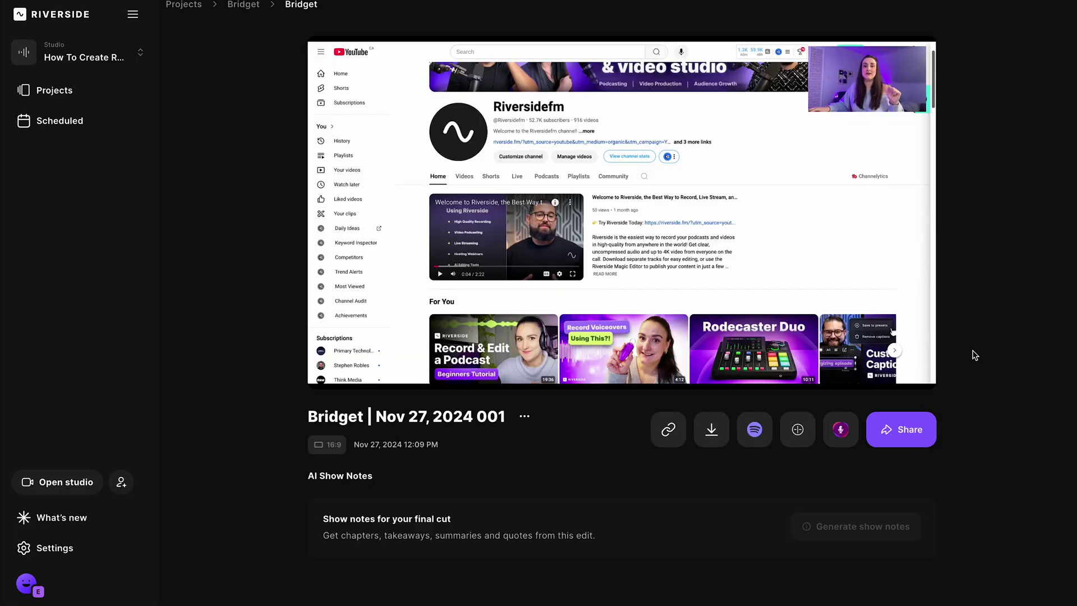
pyautogui.click(712, 431)
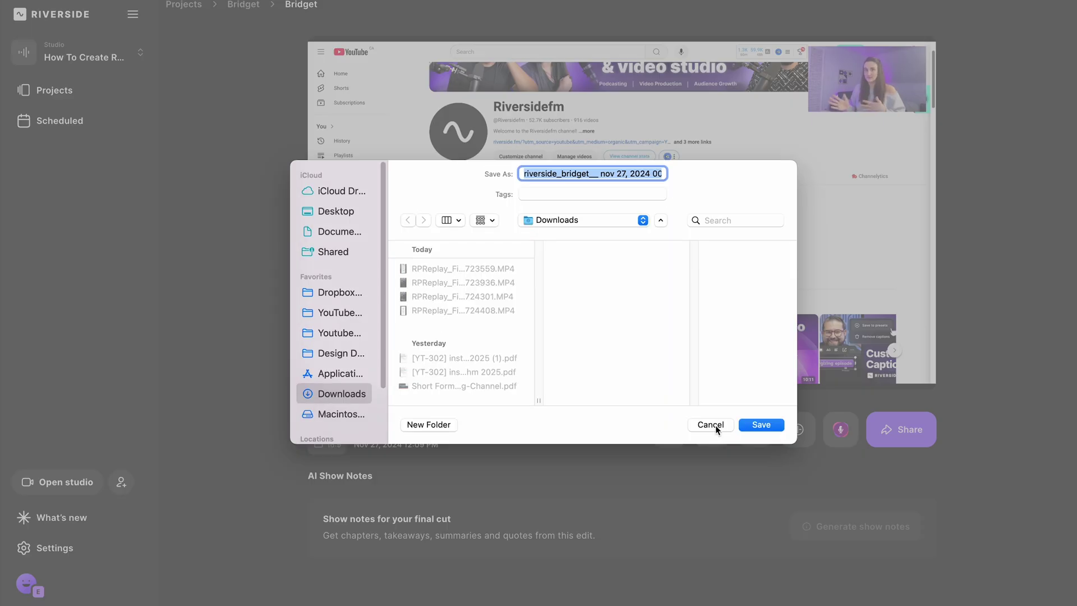